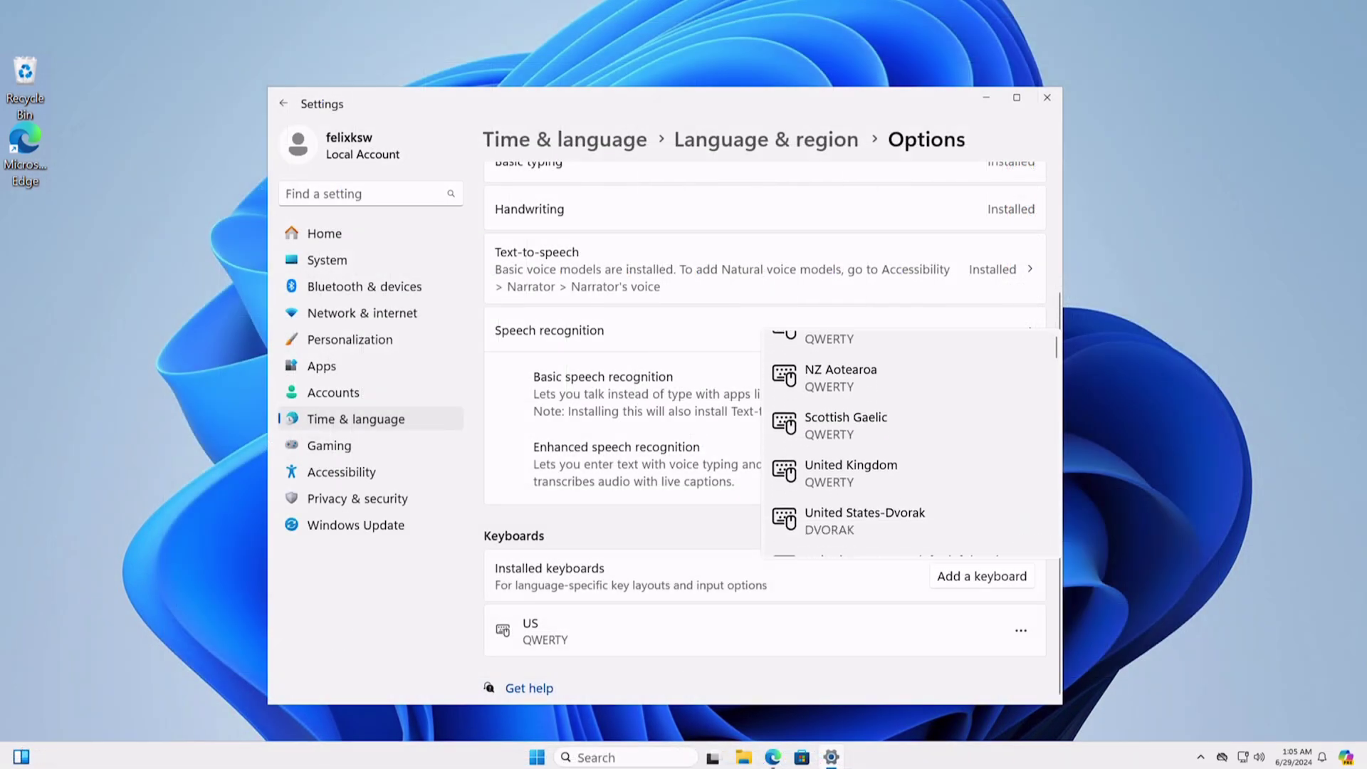
scroll(908, 444, "down", 1)
scroll(909, 444, "down", 1)
scroll(908, 444, "down", 1)
scroll(908, 443, "down", 1)
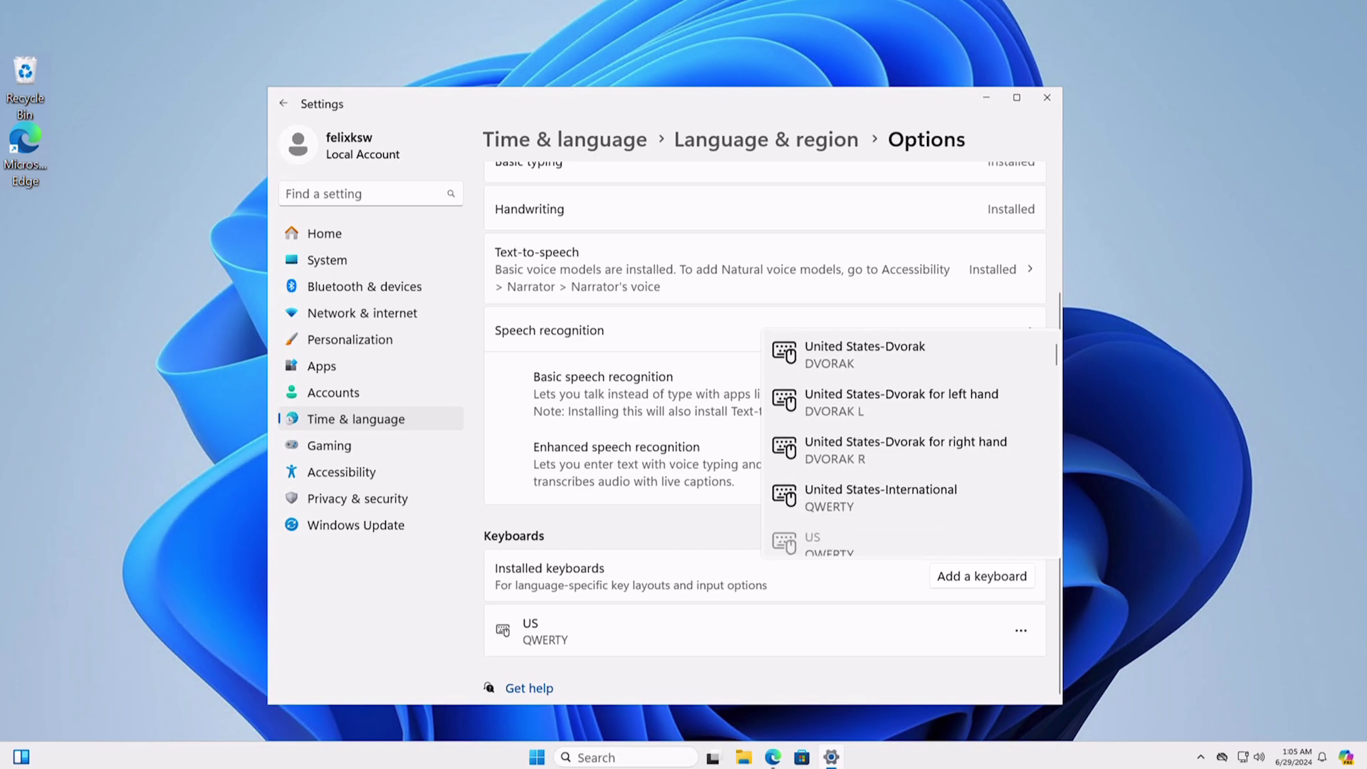
scroll(908, 443, "down", 1)
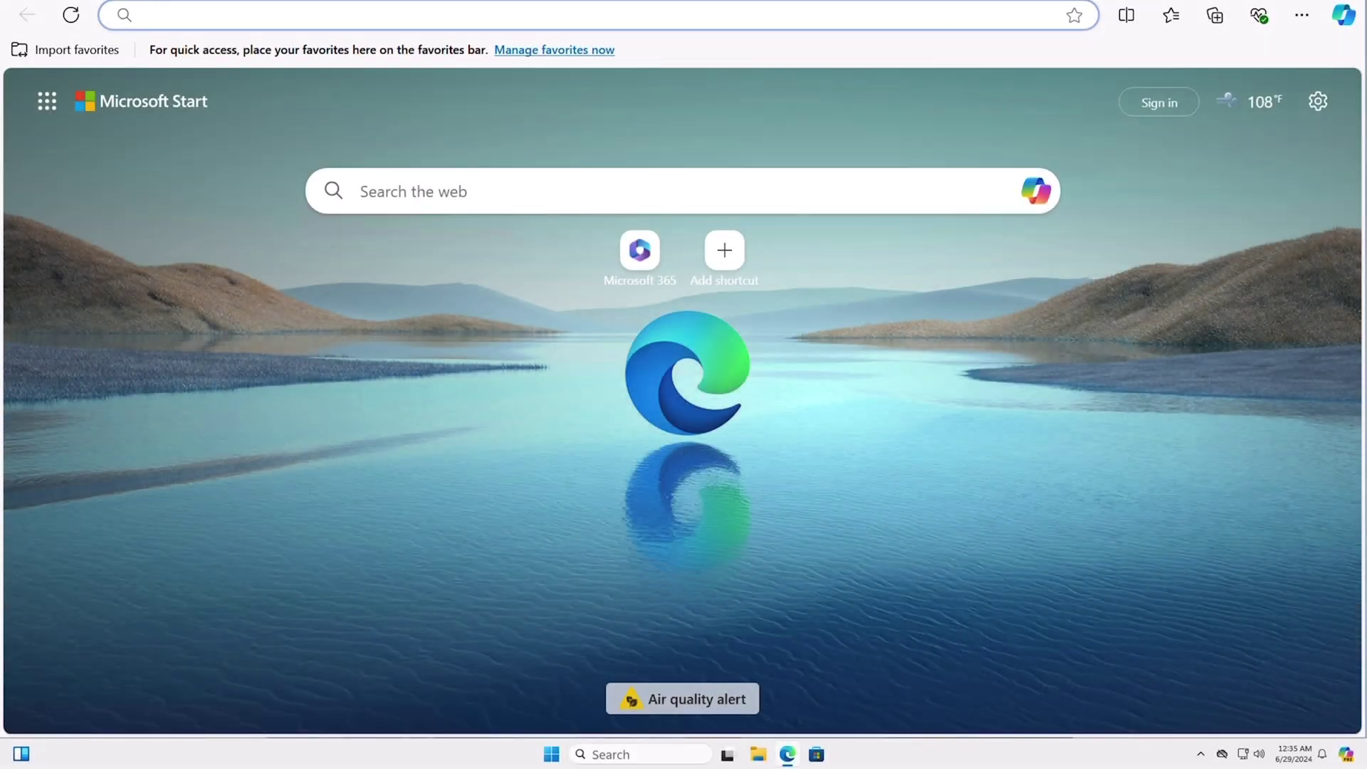
type("felix")
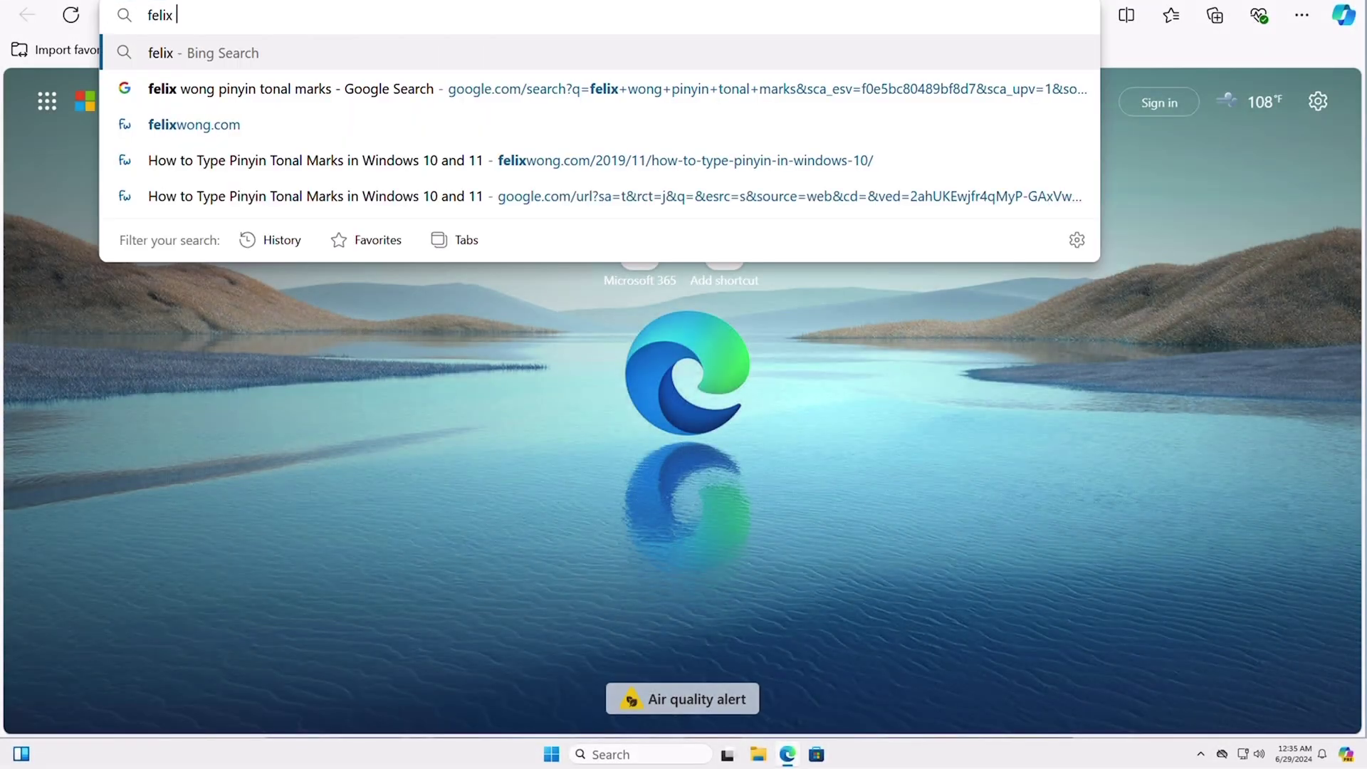
type(" wong pinyin to")
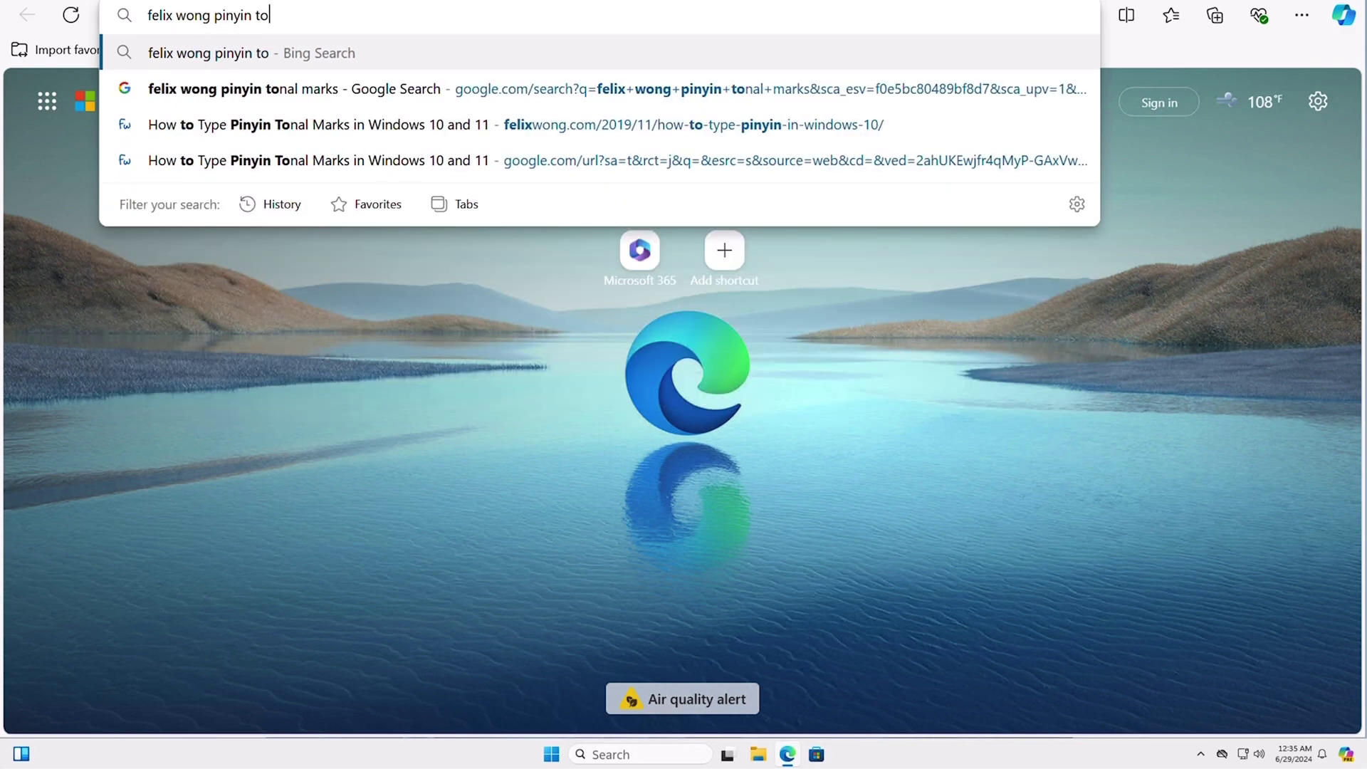
type("nal marks")
- Search for 'felix wong pinyin tonal marks' and open Felix Wong's Pinyin tonal marks article
key("Return")
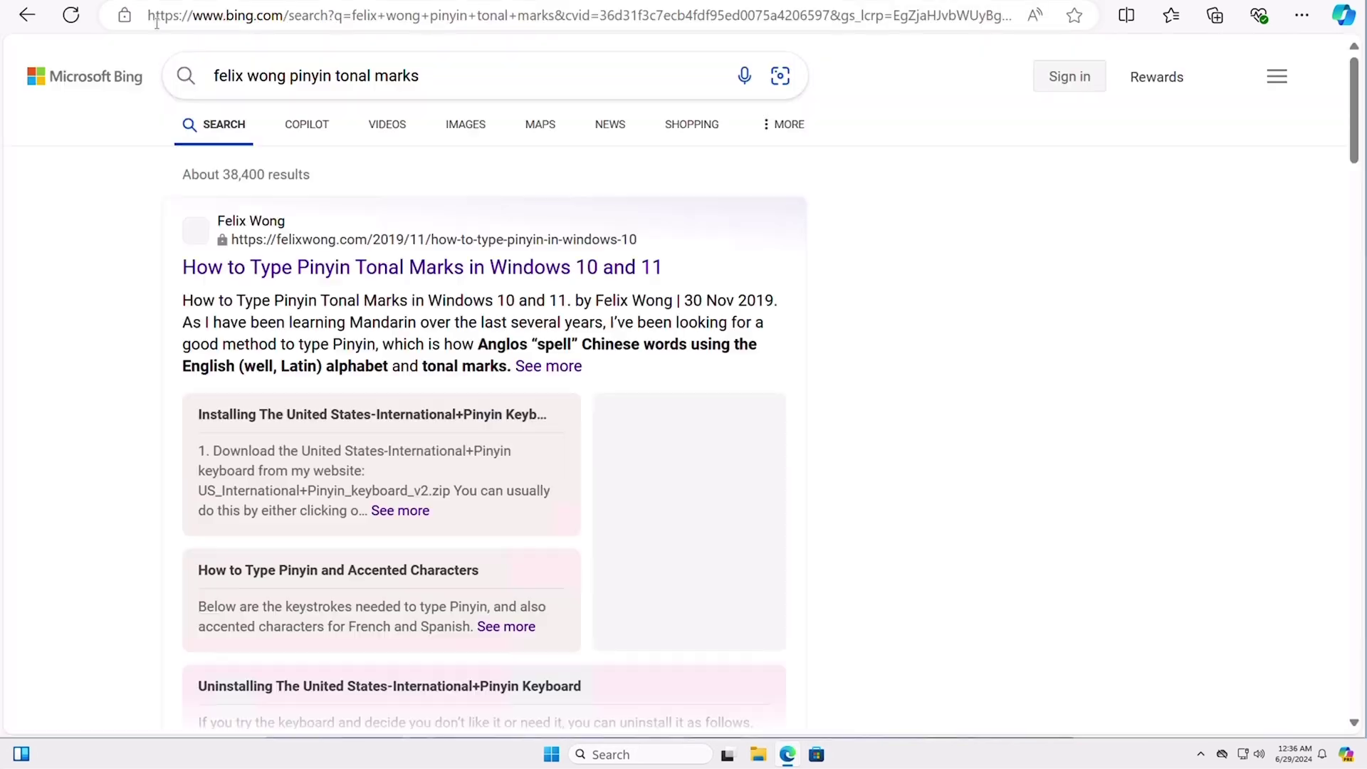
left_click(391, 274)
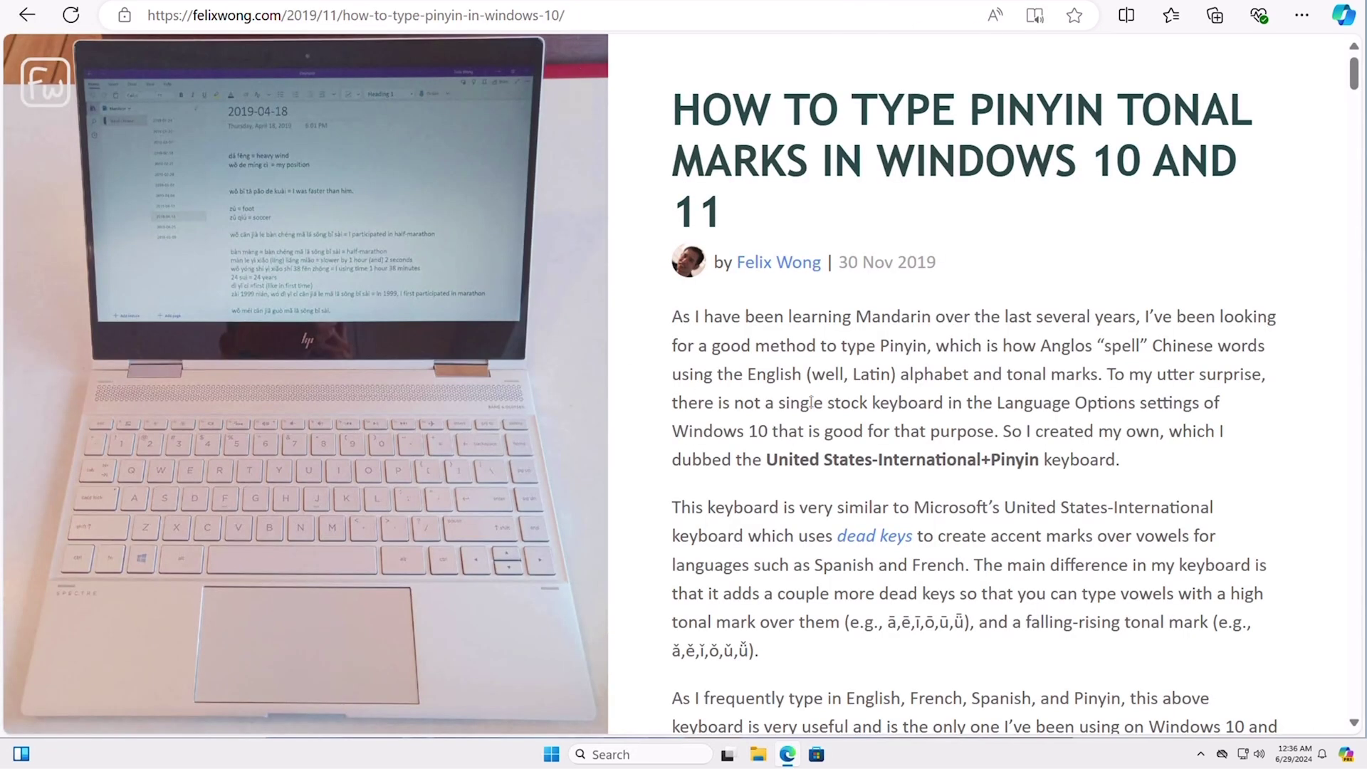
scroll(811, 402, "down", 1)
scroll(811, 403, "down", 2)
scroll(810, 404, "down", 1)
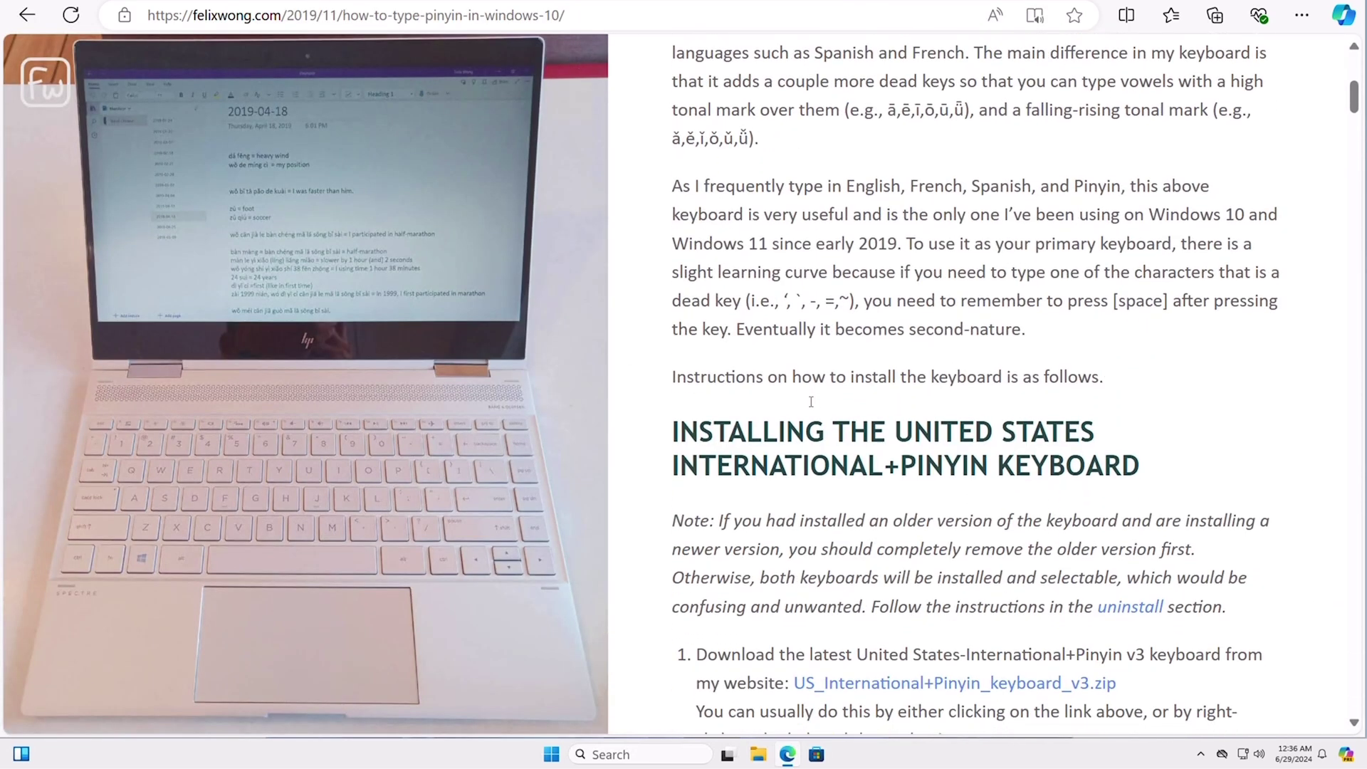
scroll(811, 406, "down", 4)
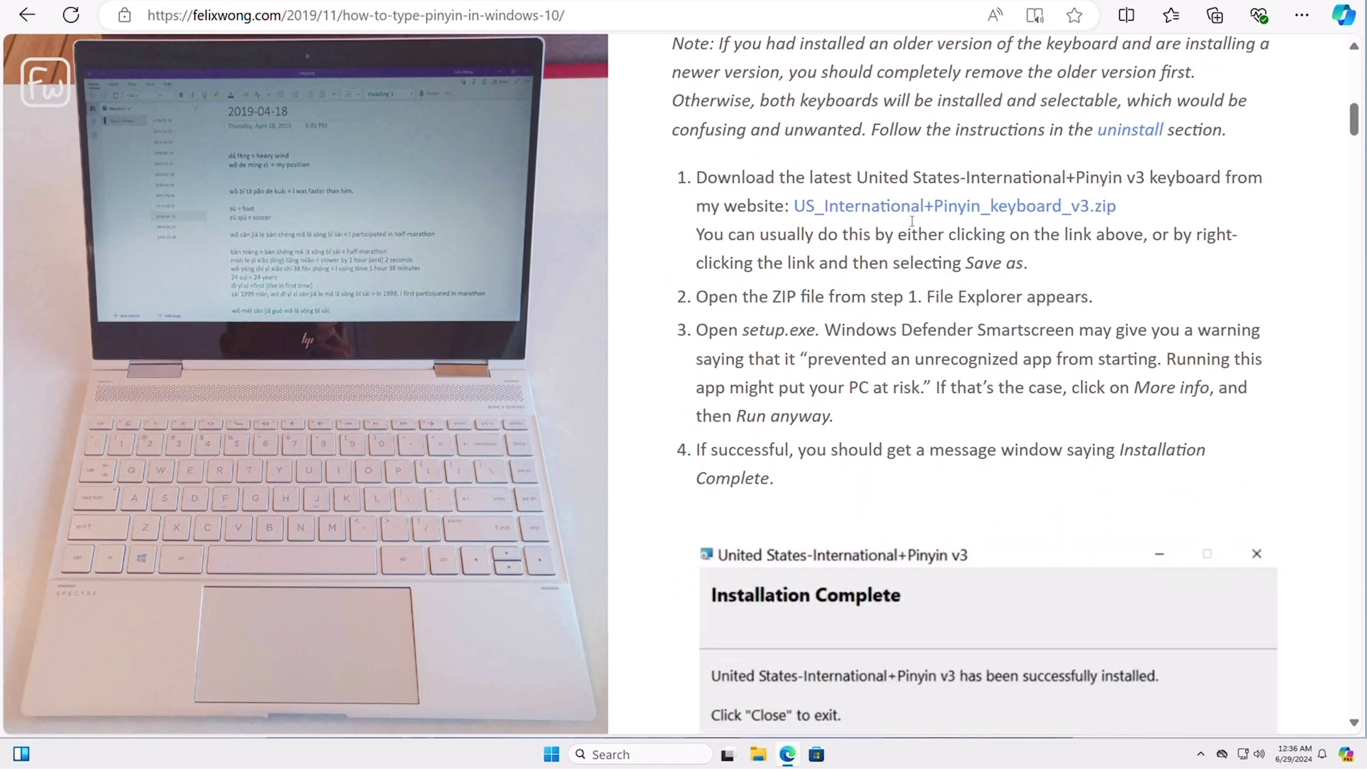
- Download US_International+Pinyin_keyboard_v3.zip from the article and open the downloaded file
left_click(916, 208)
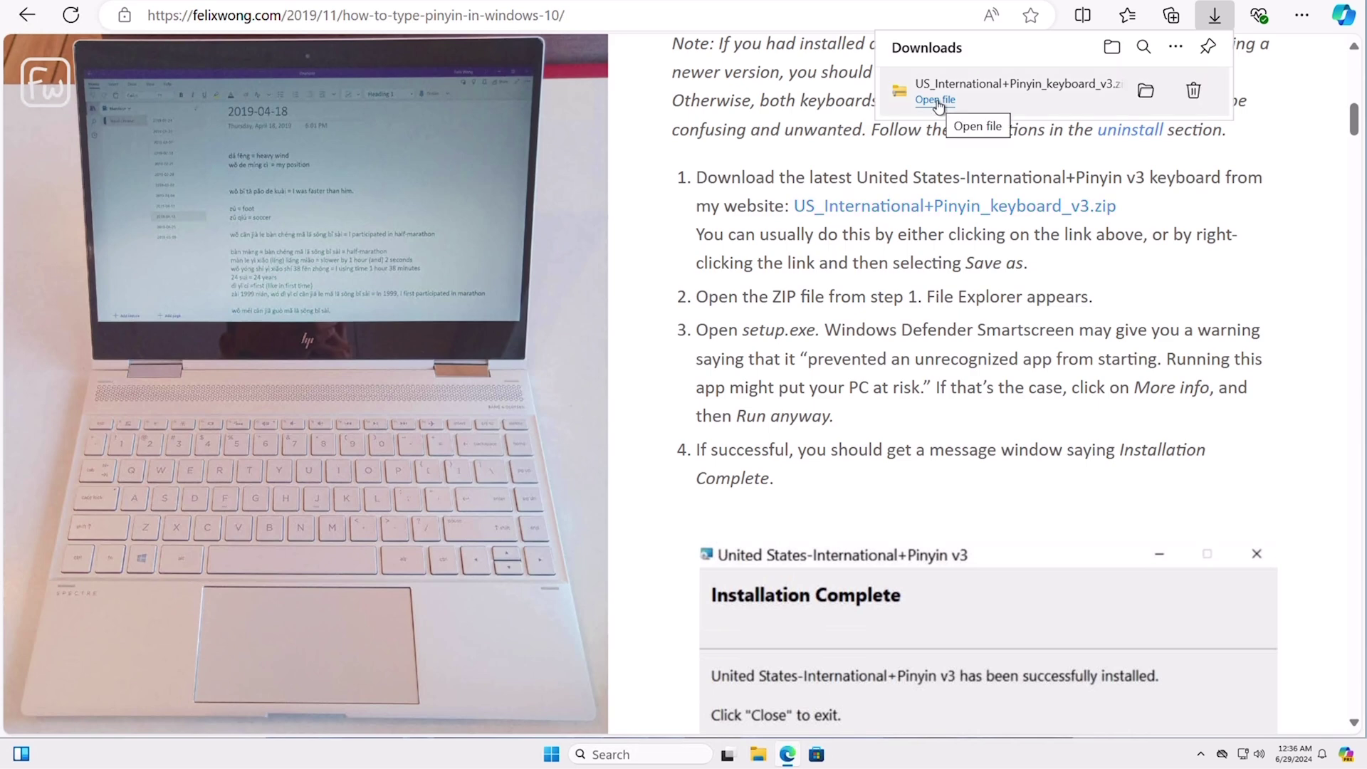
left_click(936, 100)
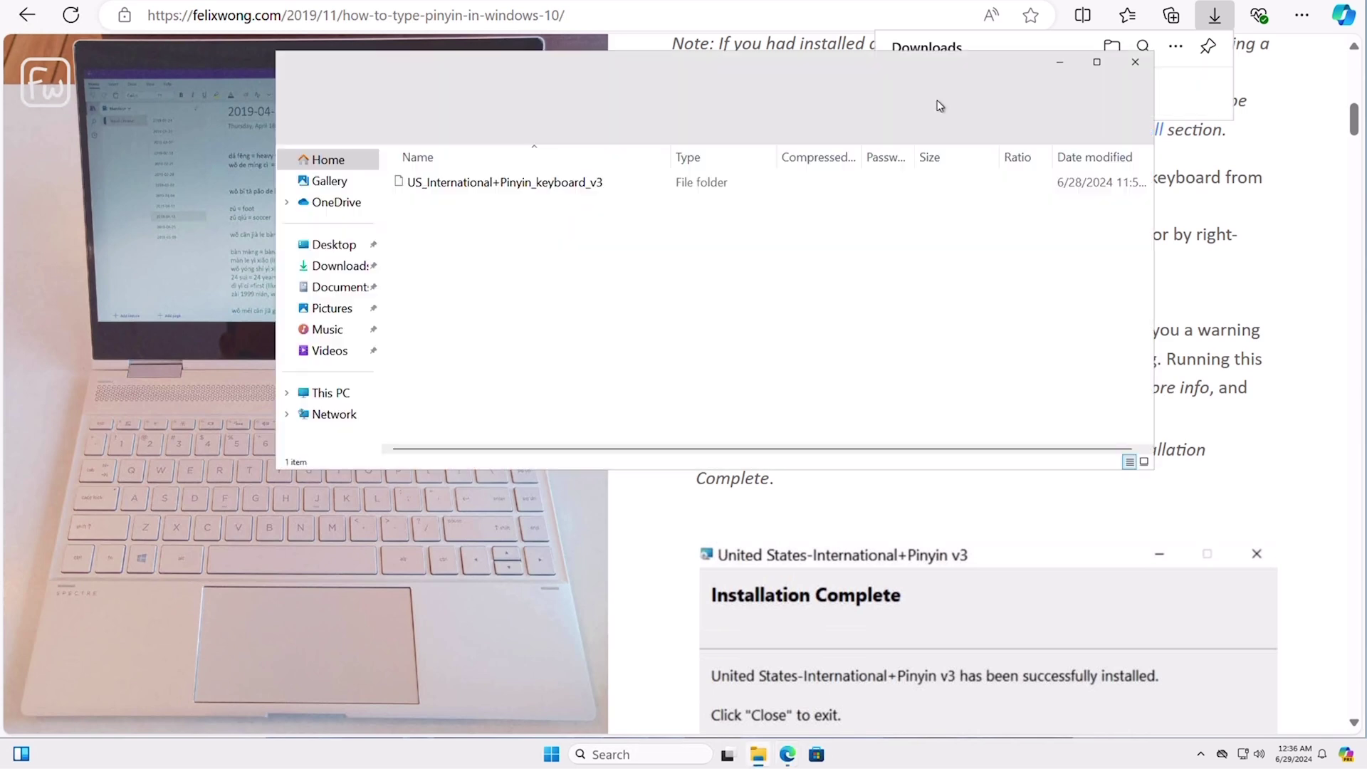
- Run setup from the US_International+Pinyin_keyboard_v3 folder, allow it past SmartScreen, and finish installing
double_click(519, 186)
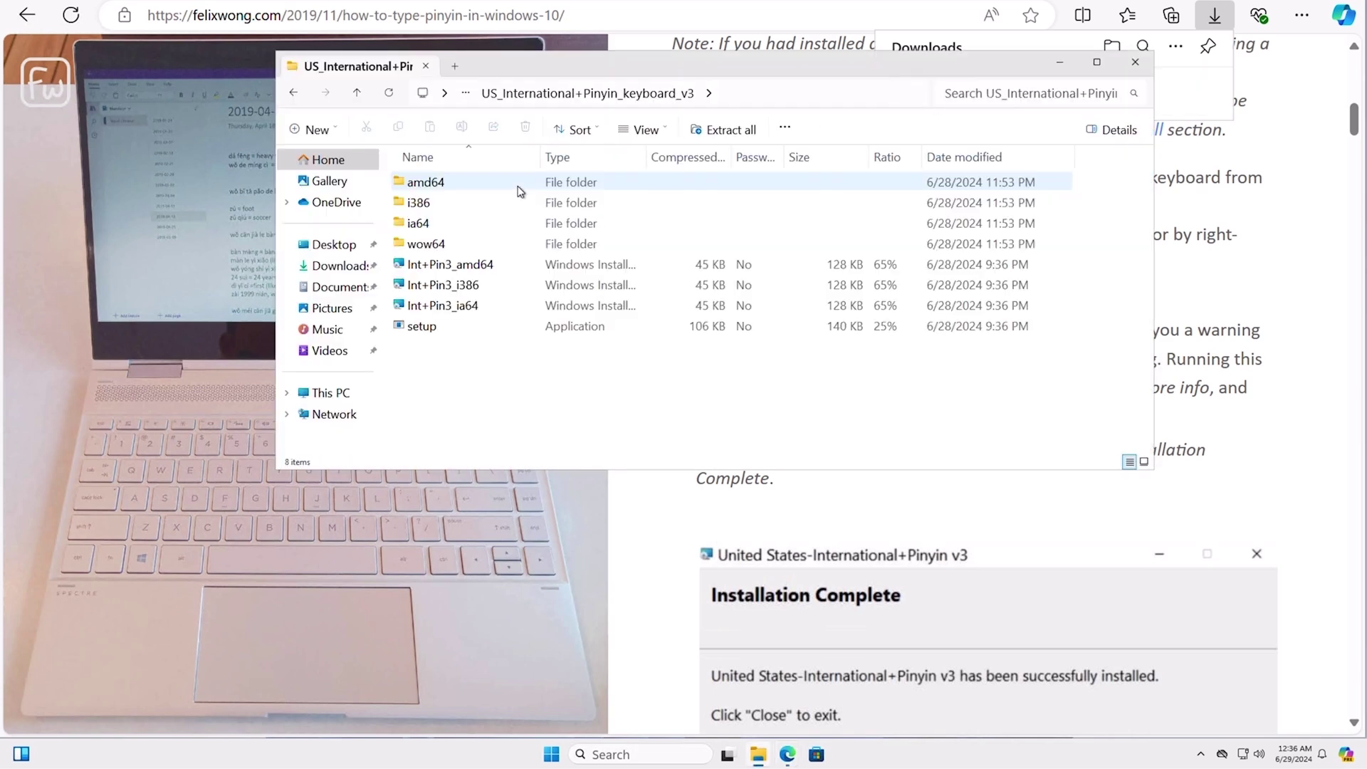
double_click(426, 328)
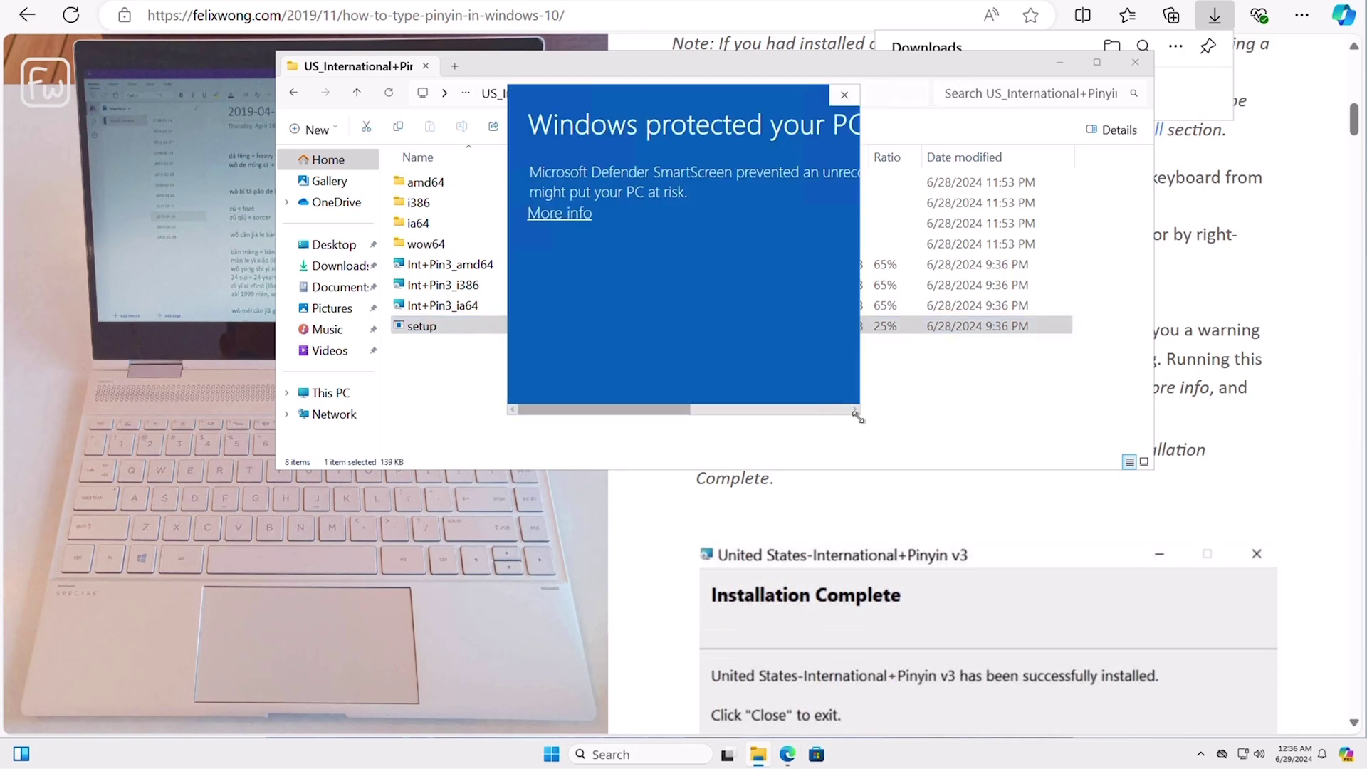
left_click_drag(859, 417, 1090, 552)
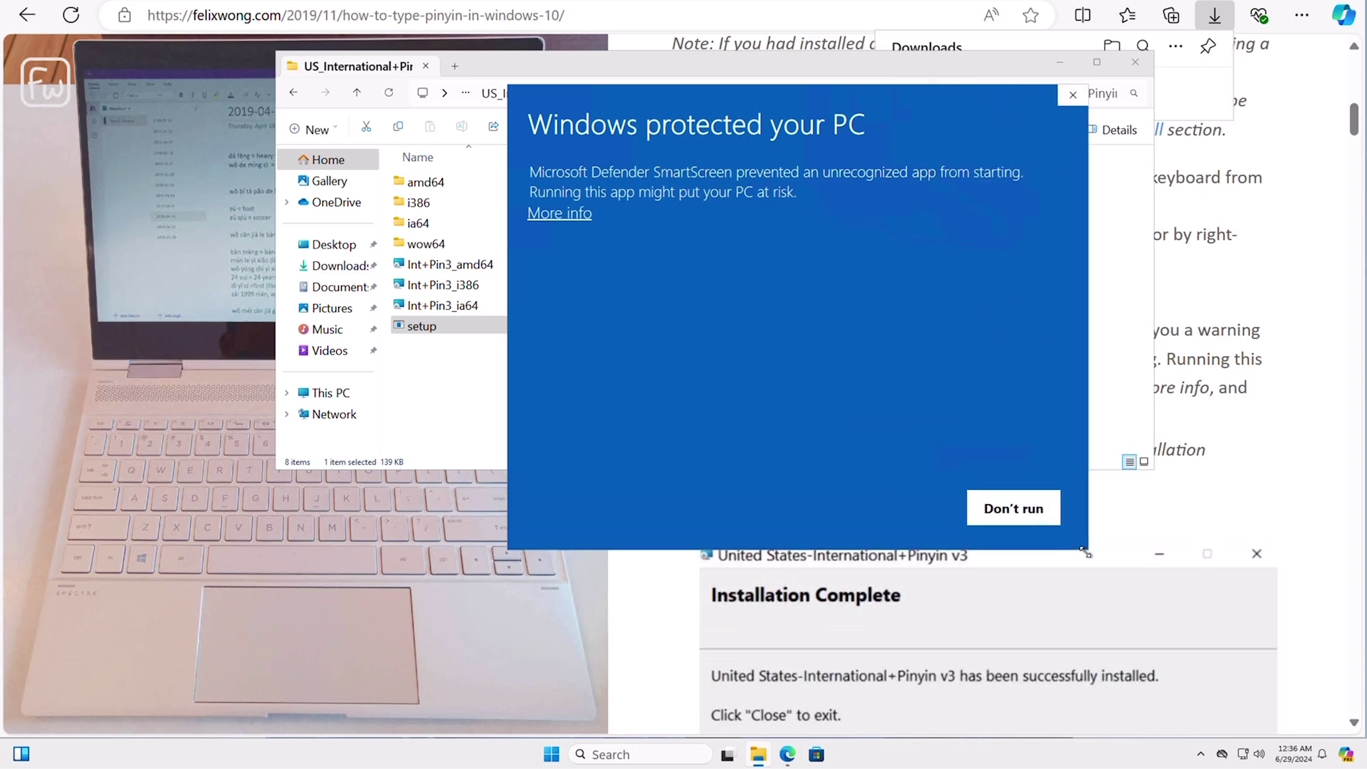
left_click(574, 217)
left_click(883, 502)
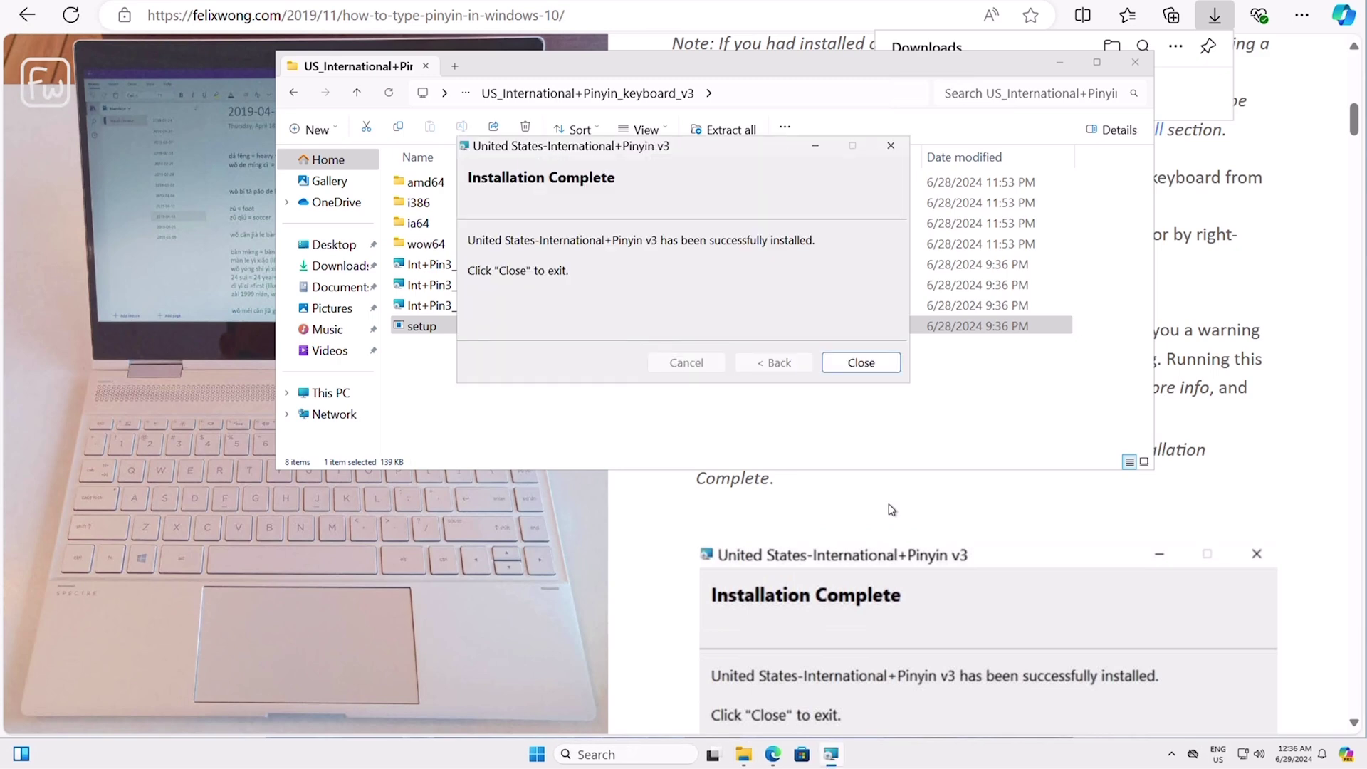
left_click(844, 363)
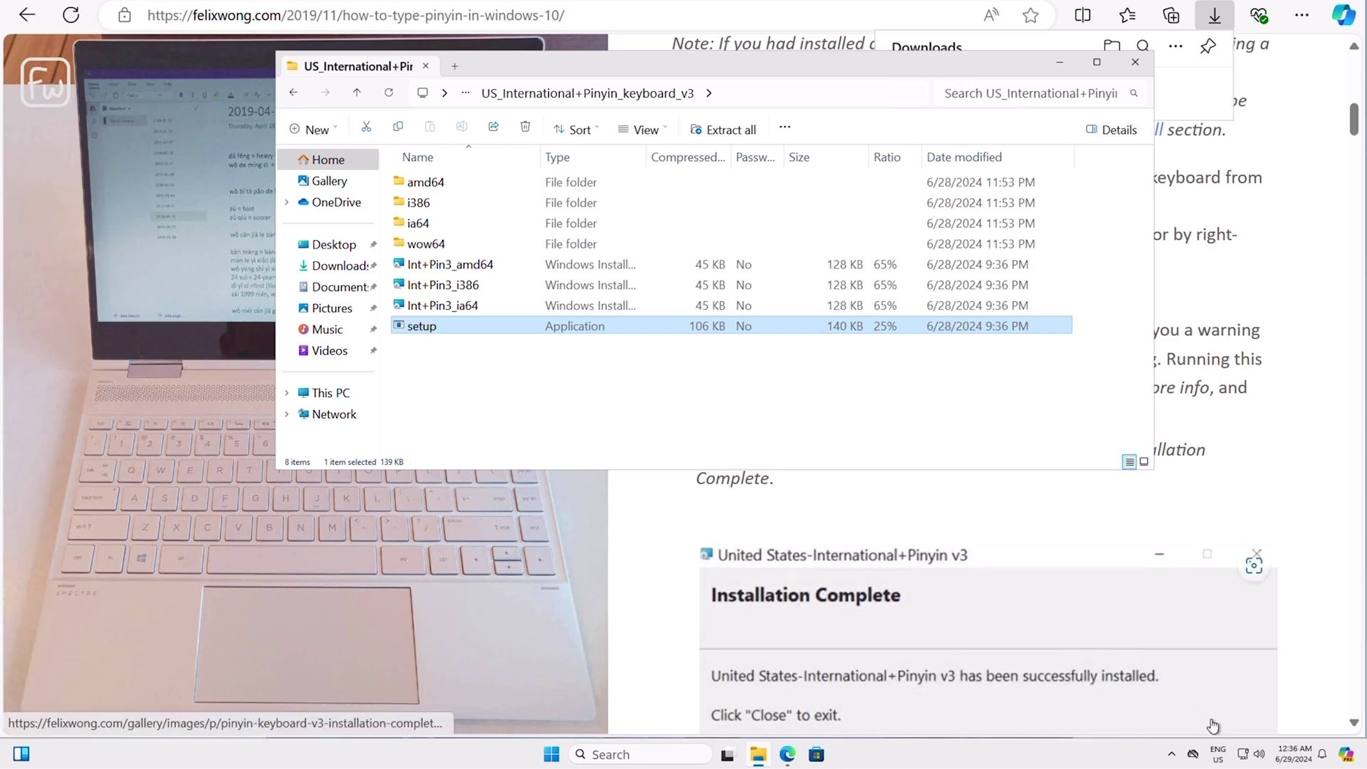
left_click(1218, 756)
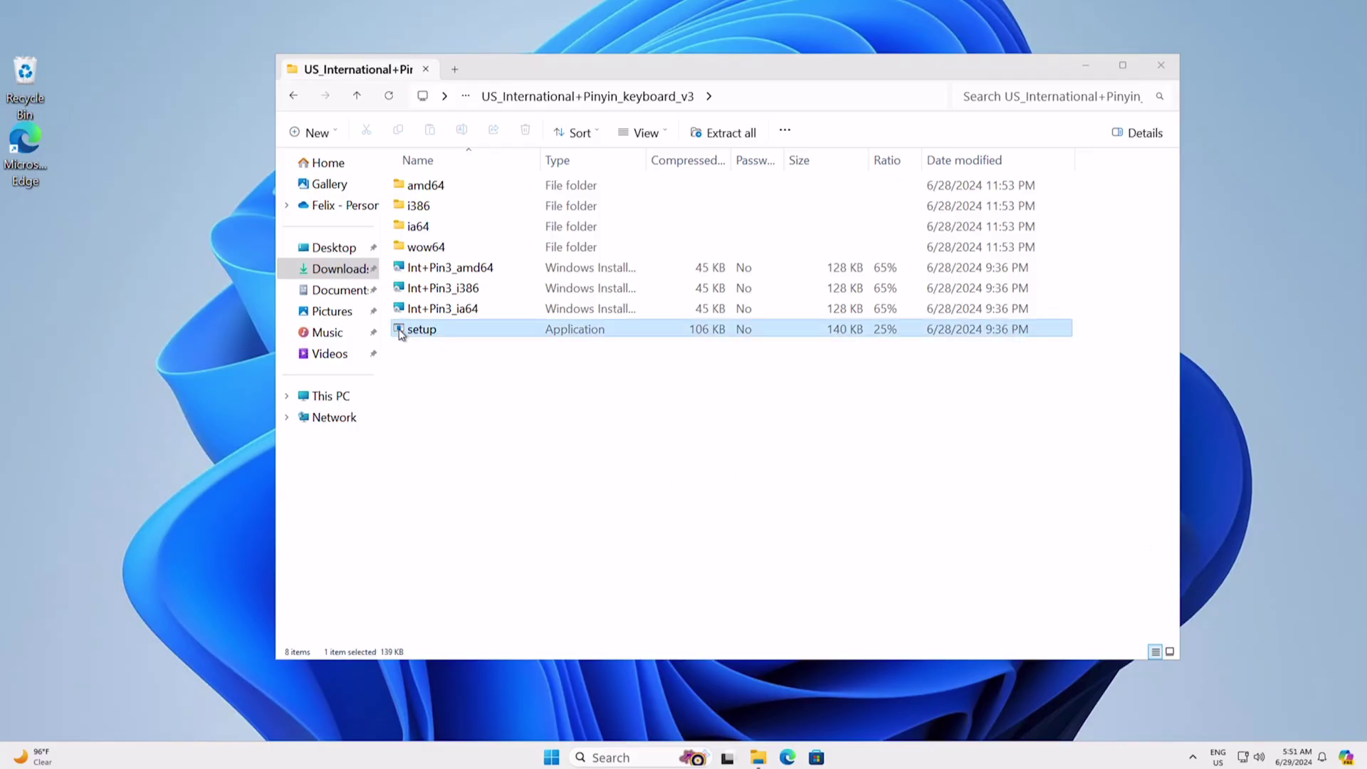
- Relaunch the Pinyin keyboard setup, choose Run anyway at the SmartScreen warning, and close the finished dialog
double_click(401, 332)
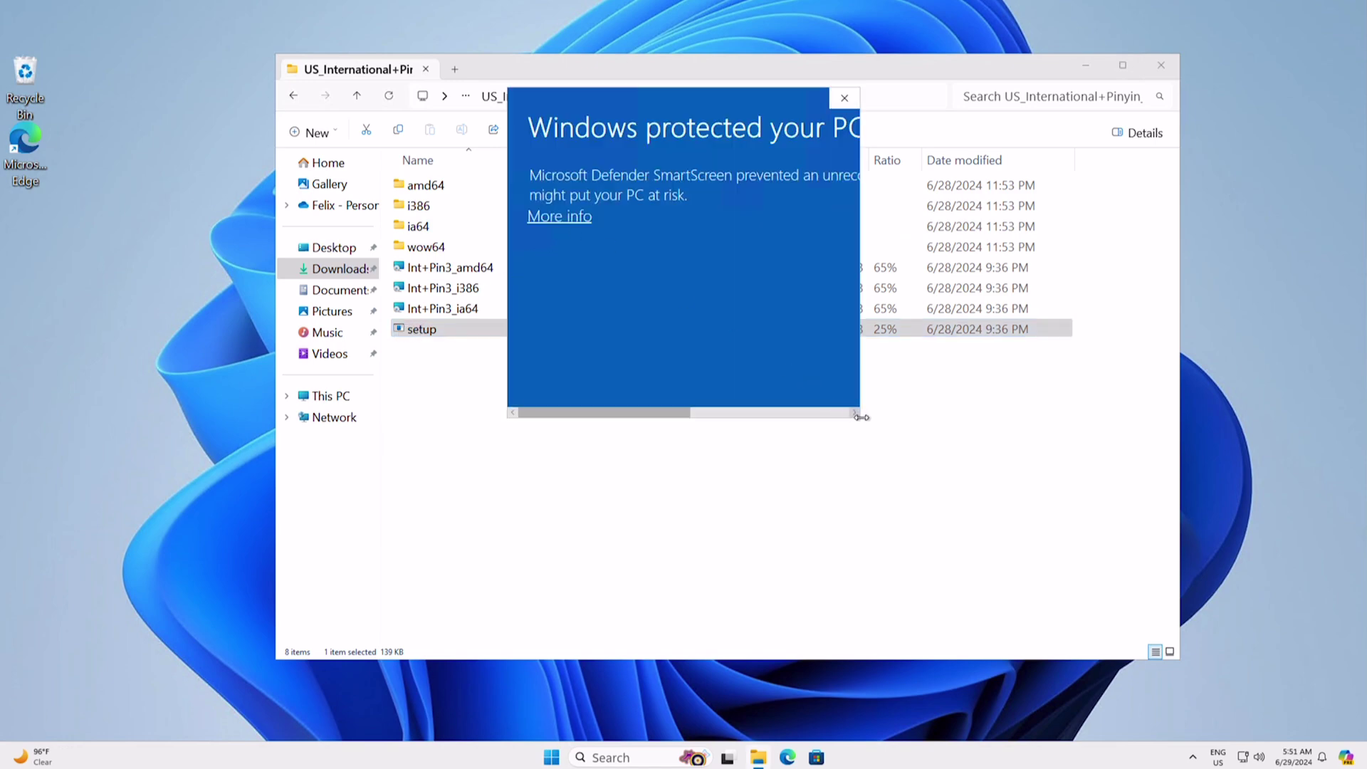
left_click_drag(861, 416, 1144, 574)
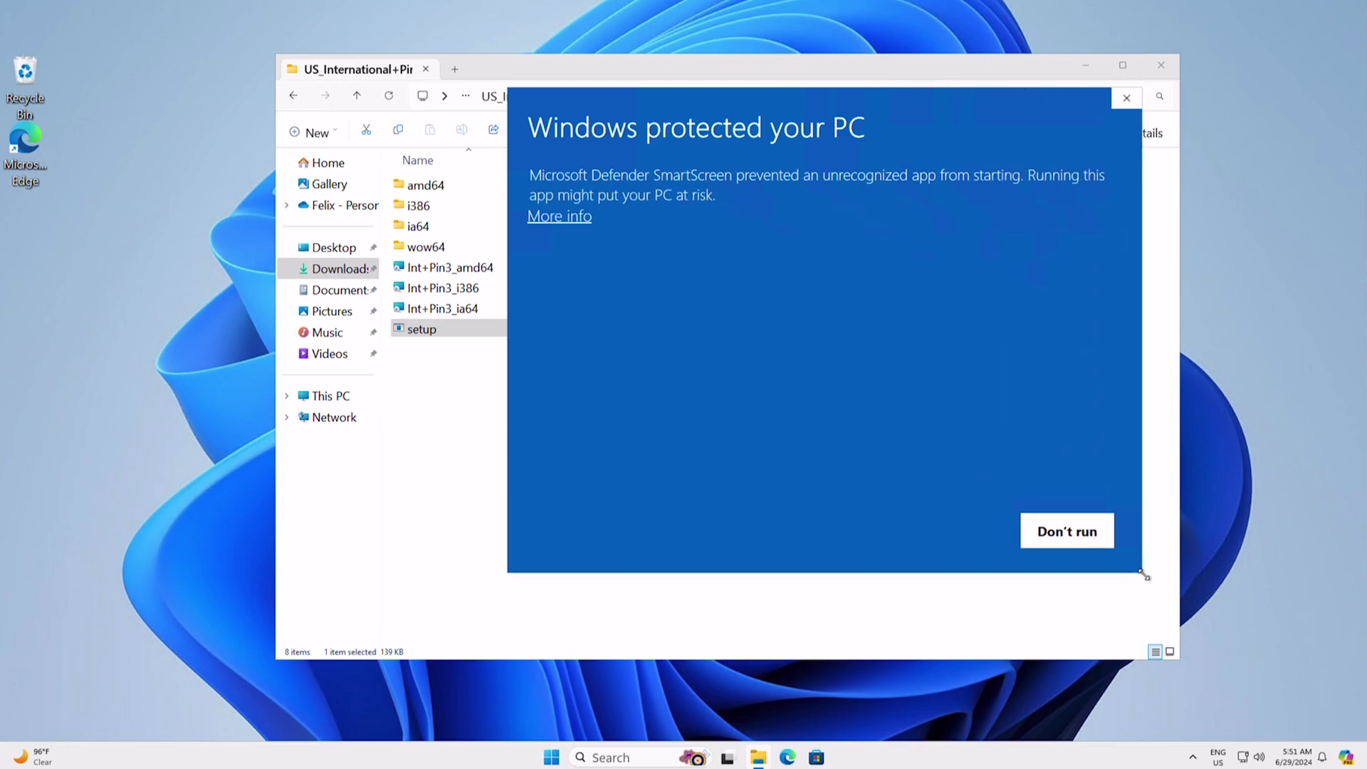
left_click(563, 219)
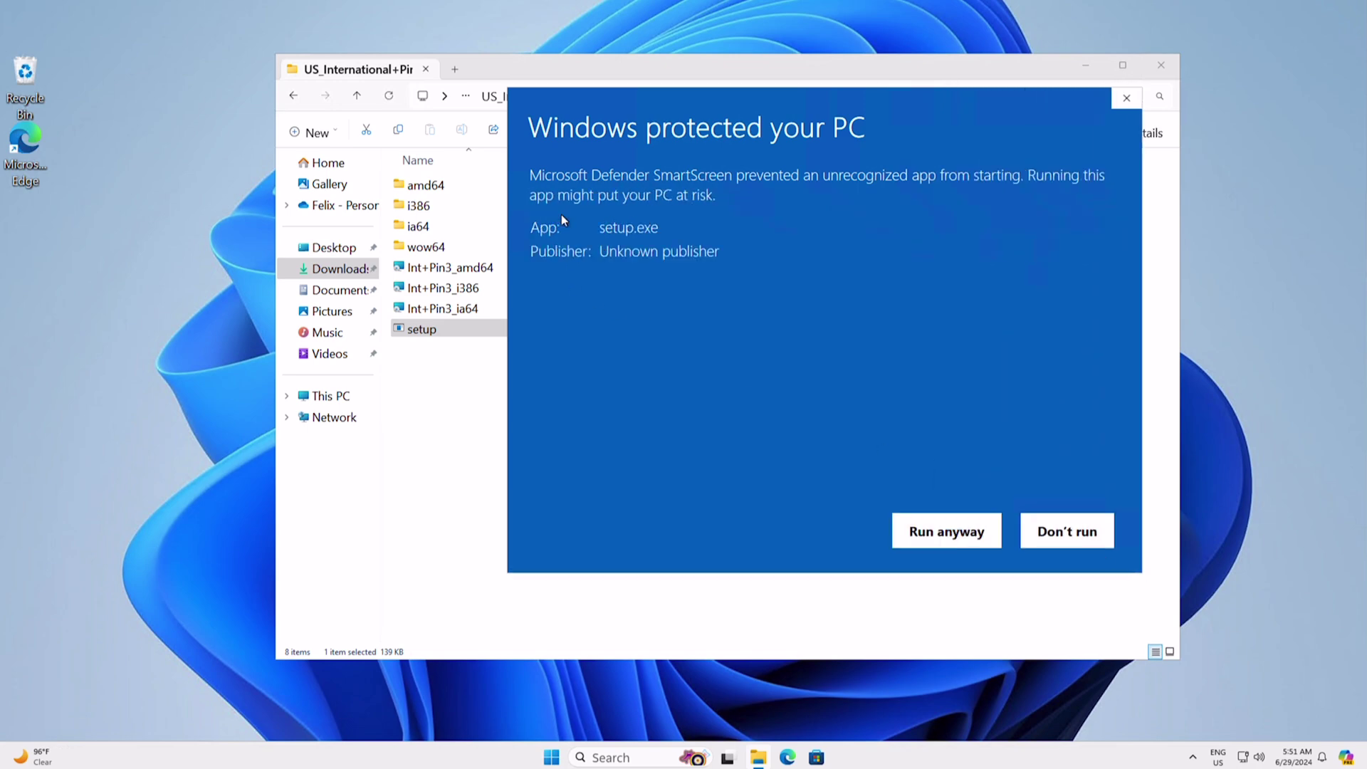
left_click(918, 536)
left_click(856, 366)
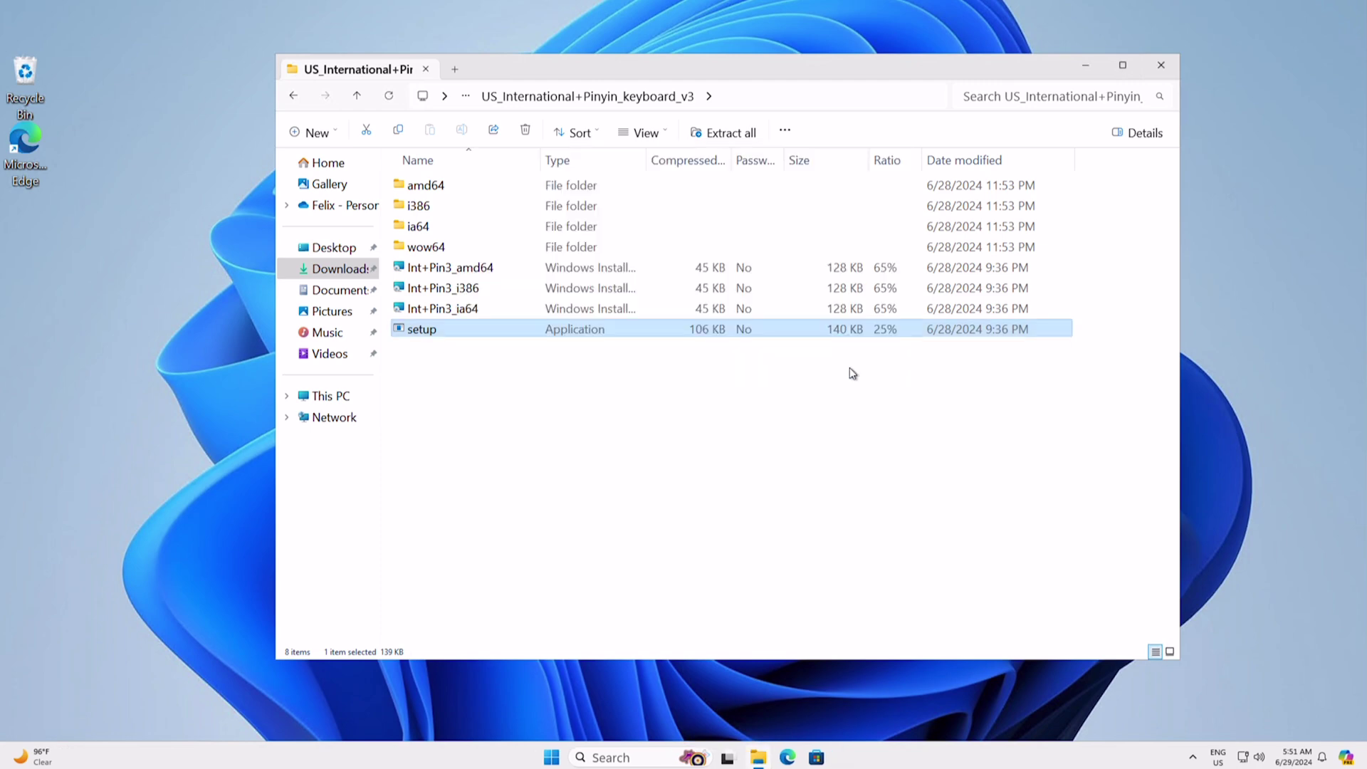